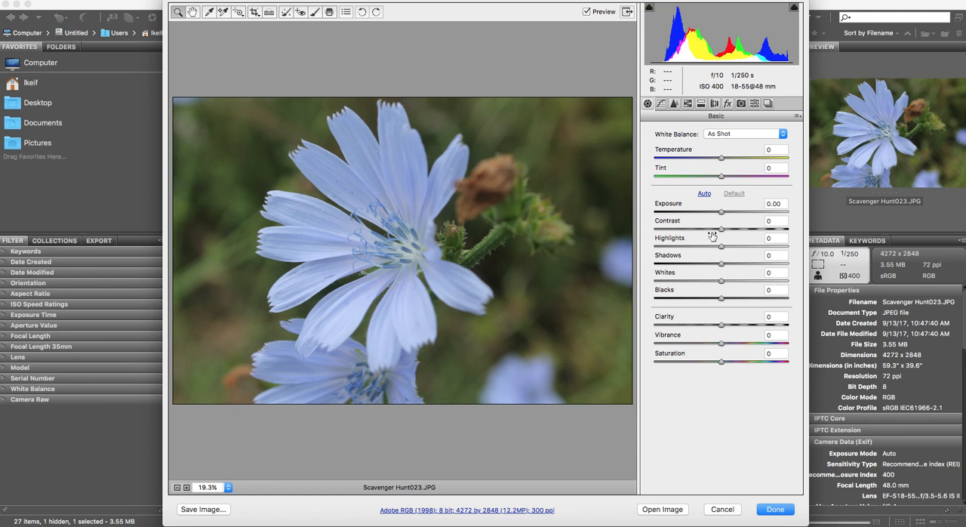
Set exposure to +0.35, contrast to +33, highlights to +25, shadows to -43, whites to +17 and clarity to +29
mouse_move(722, 229)
mouse_down()
mouse_move(756, 234)
mouse_move(718, 233)
mouse_move(746, 234)
mouse_move(726, 215)
mouse_up()
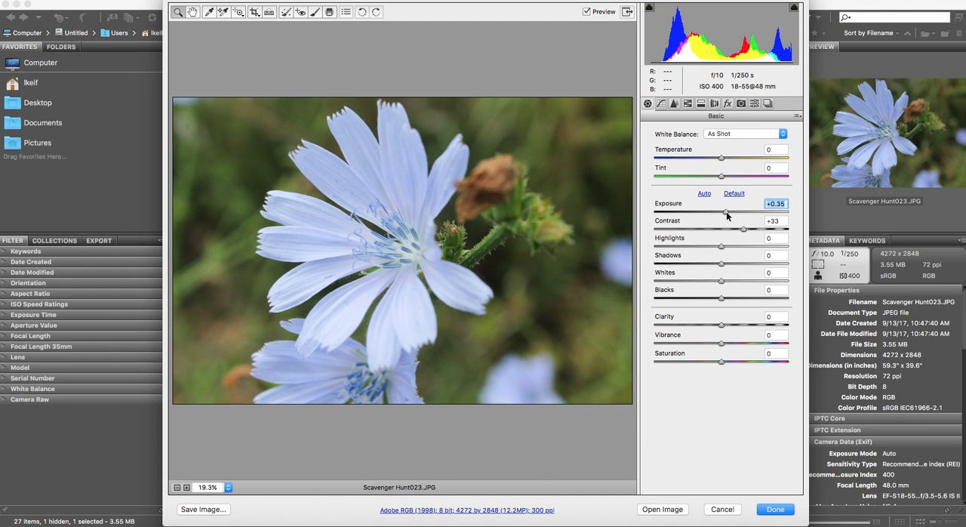
drag(721, 247, 731, 280)
mouse_move(721, 326)
mouse_down()
mouse_move(747, 325)
mouse_move(737, 324)
mouse_up()
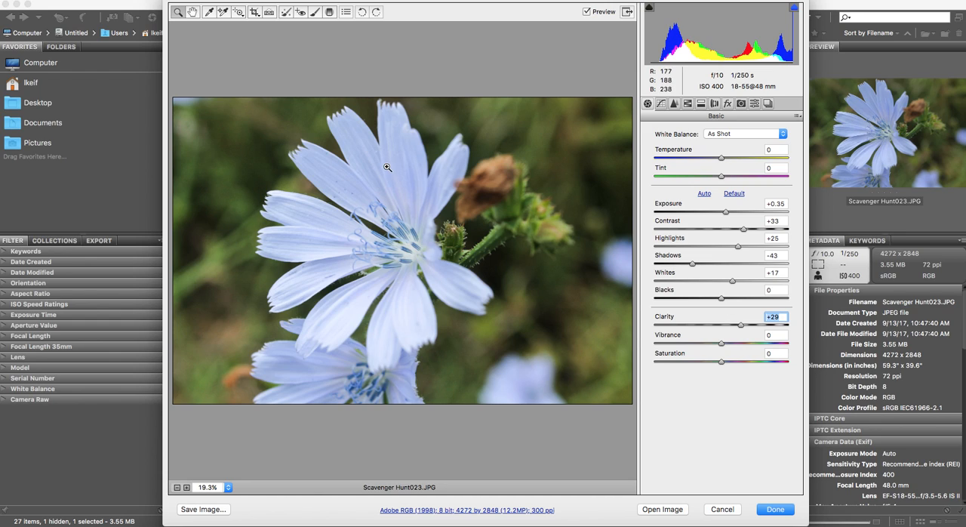
Look through the Tone Curve and Detail settings and the HSL hue and saturation adjustments
click(660, 104)
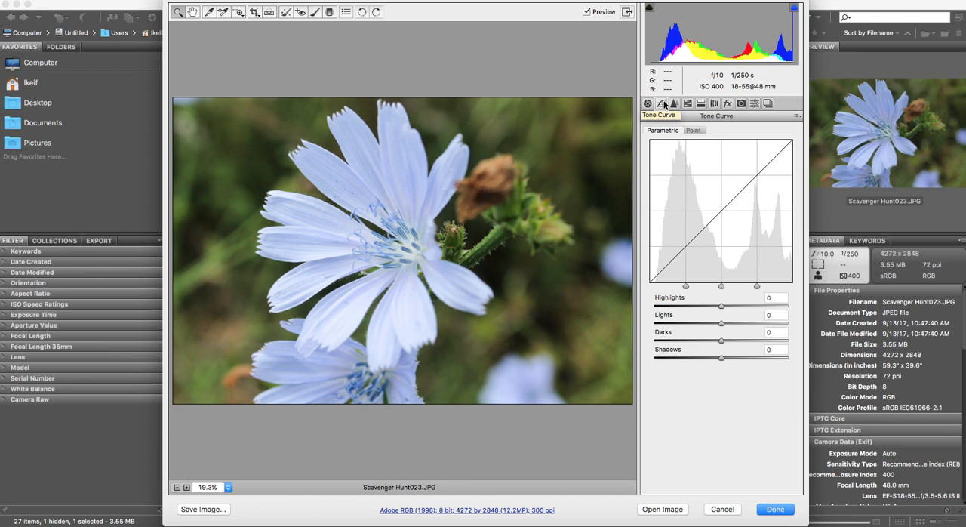
click(675, 105)
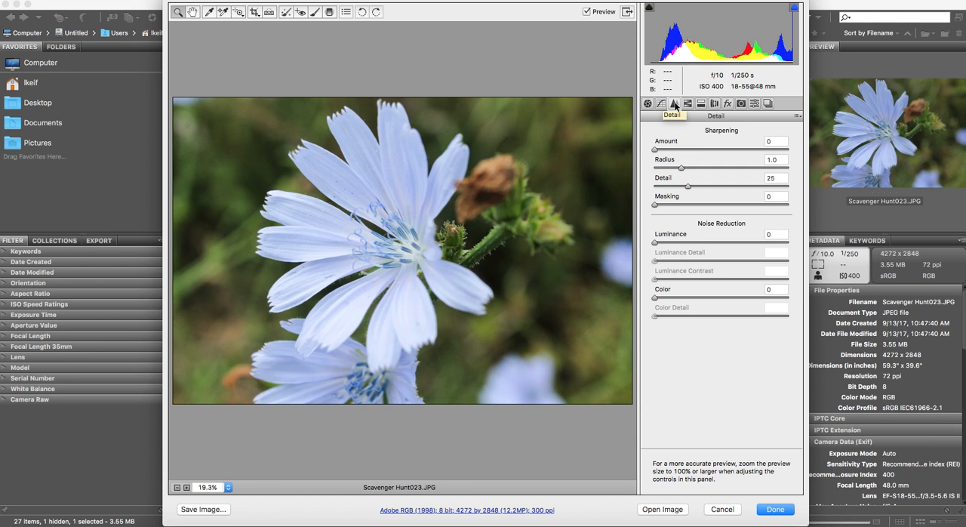
click(687, 103)
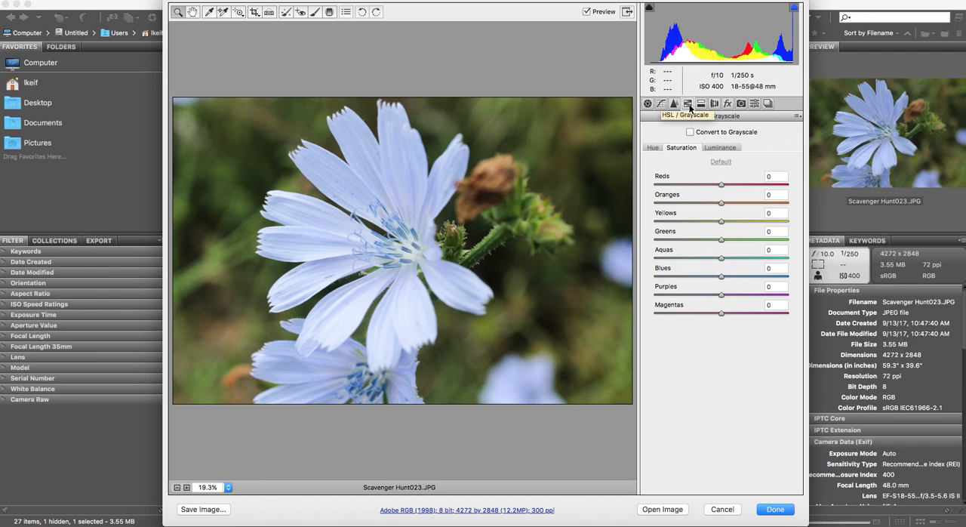
click(654, 148)
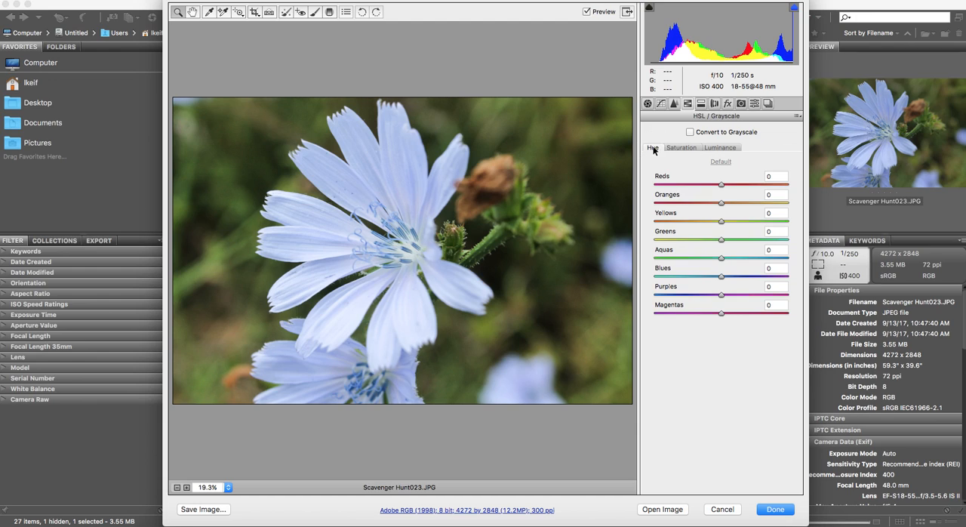
click(677, 147)
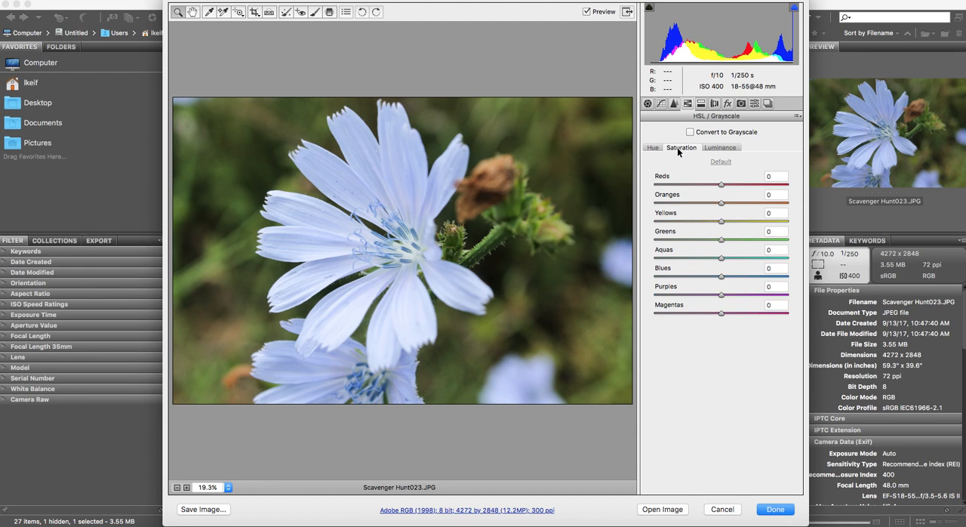
Darken individual colors by setting the HSL luminance of Blues to -35, Purples to -31 and Greens to -17
click(719, 149)
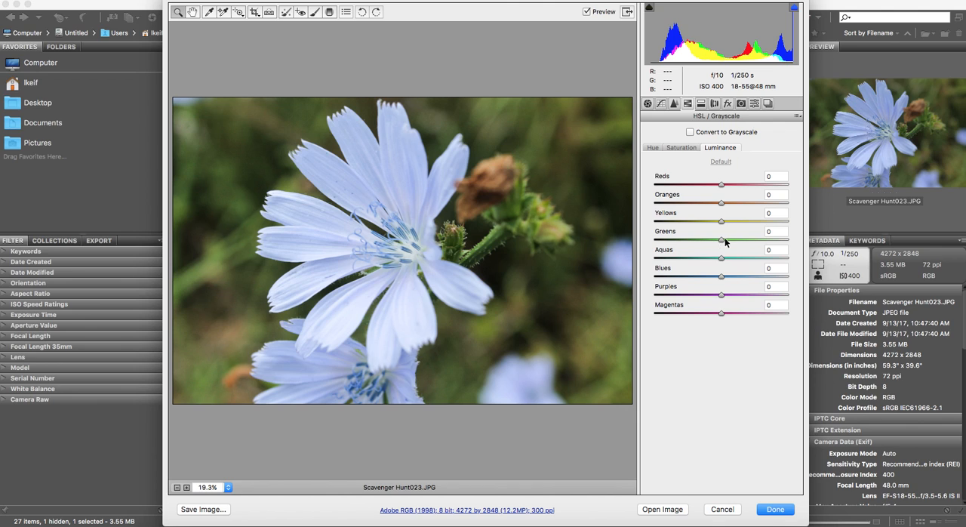
drag(721, 279, 644, 274)
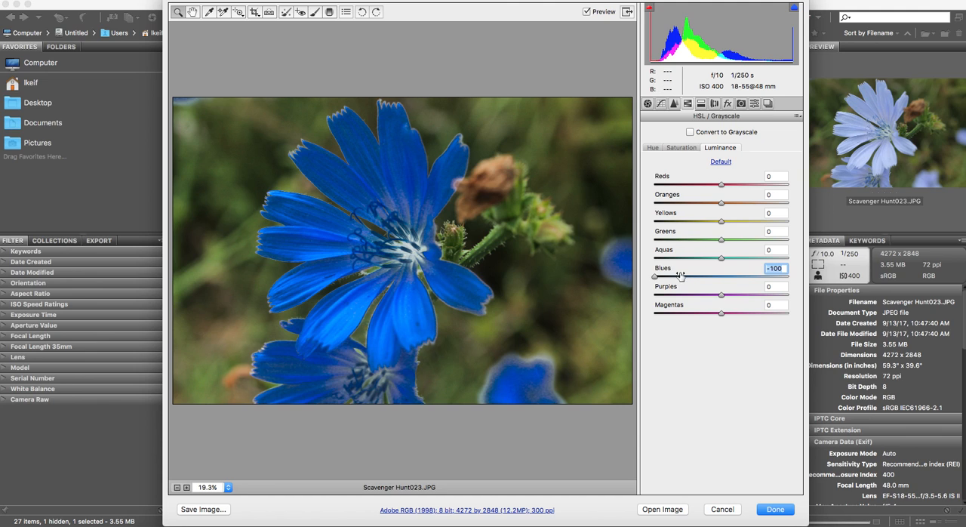
click(657, 277)
drag(657, 277, 699, 277)
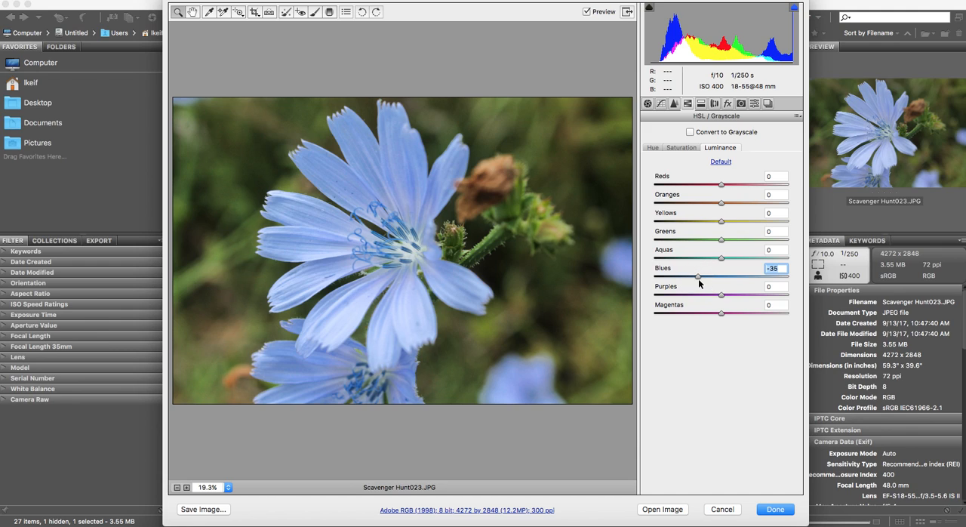
drag(722, 296, 701, 300)
mouse_move(720, 240)
mouse_down()
mouse_move(641, 242)
mouse_move(781, 246)
mouse_move(710, 241)
mouse_up()
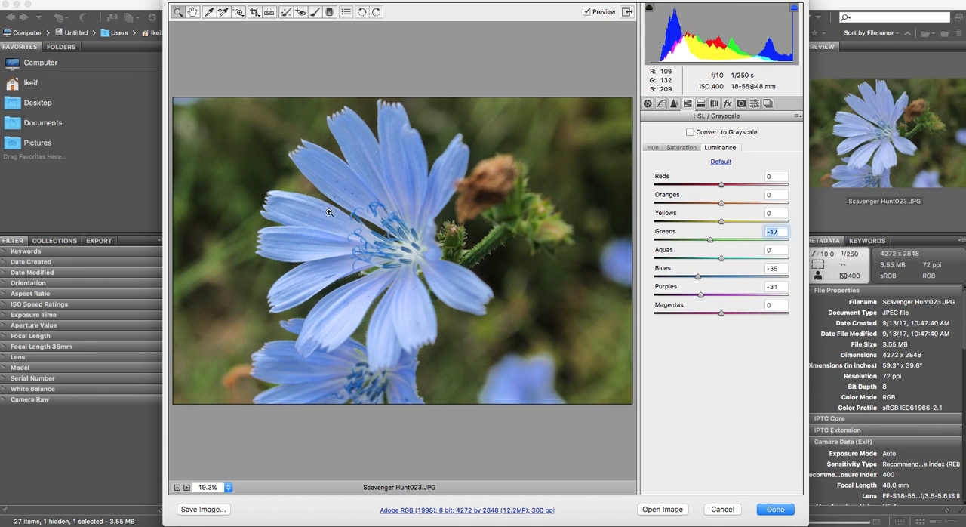
Set the HSL saturation of Blues to +23 and the hue of Blues to -8
click(679, 148)
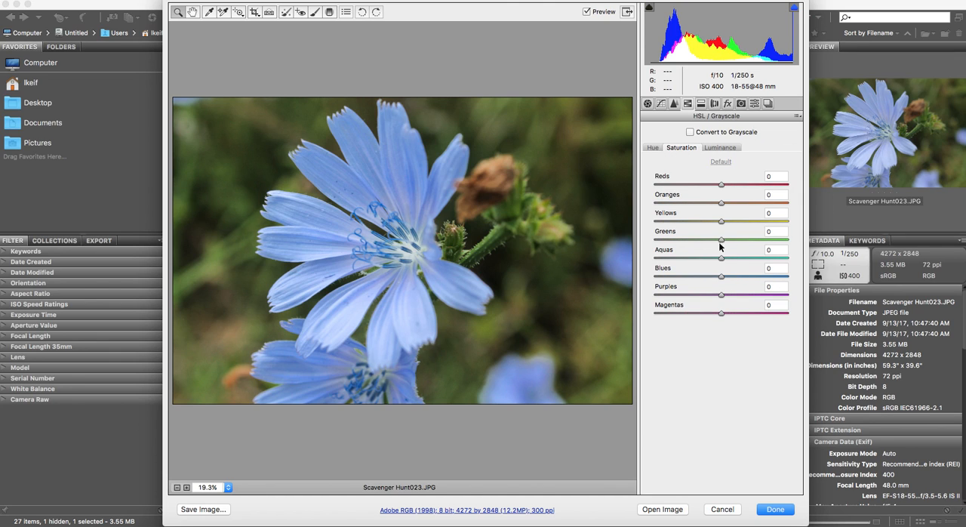
mouse_move(723, 278)
mouse_down()
mouse_move(753, 278)
mouse_move(737, 281)
mouse_up()
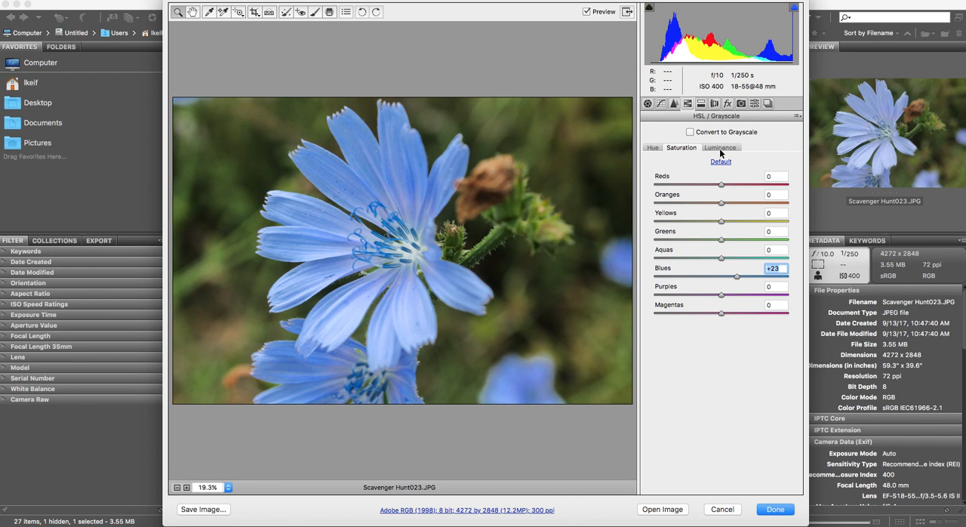
click(654, 148)
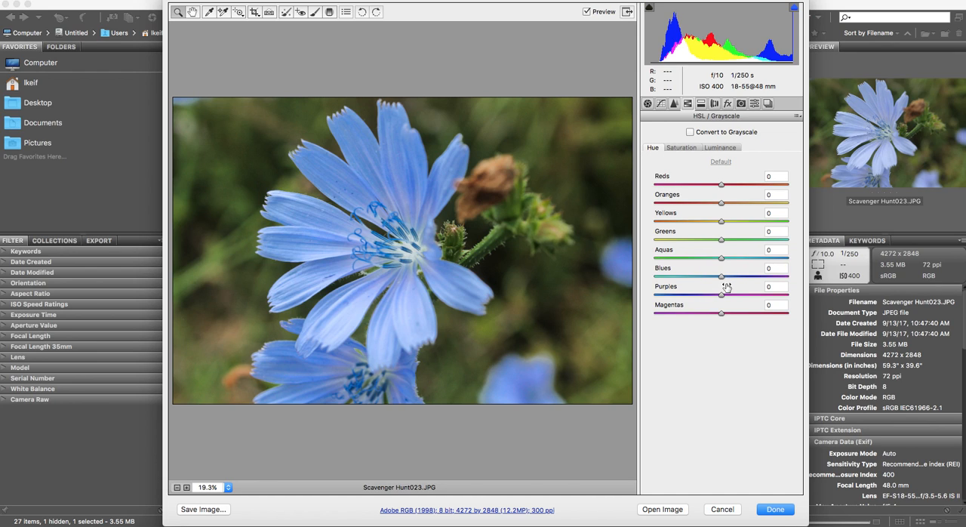
mouse_move(721, 278)
mouse_down()
mouse_move(783, 280)
mouse_move(655, 279)
mouse_move(769, 282)
mouse_move(716, 281)
mouse_up()
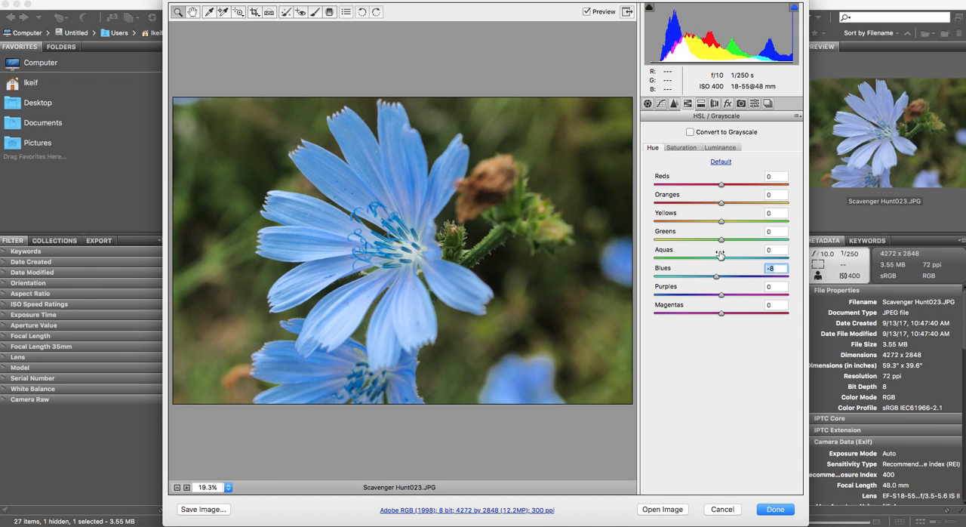
Raise the photo's basic exposure to +0.60
click(647, 104)
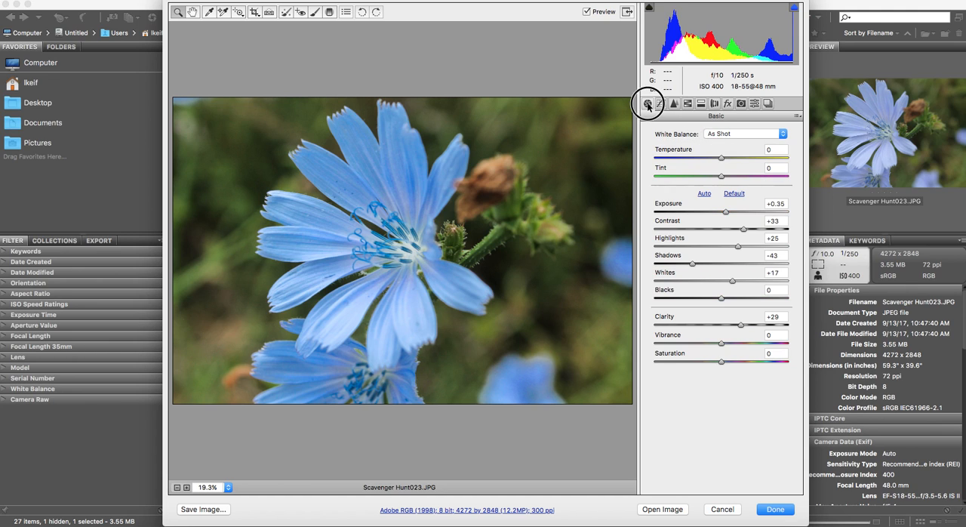
drag(724, 215, 729, 215)
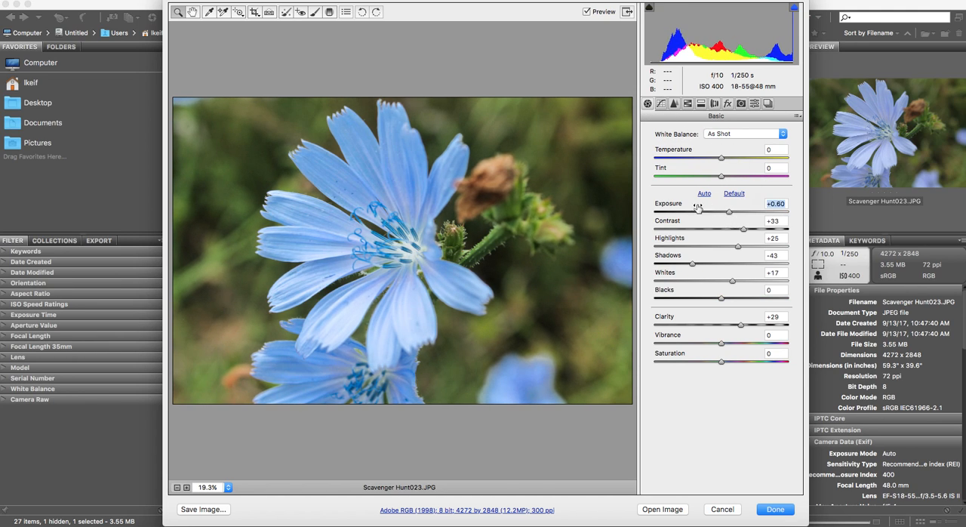
Look through the Split Toning, Lens Corrections and Effects settings, leaving the grain amount at 0
click(715, 106)
click(704, 105)
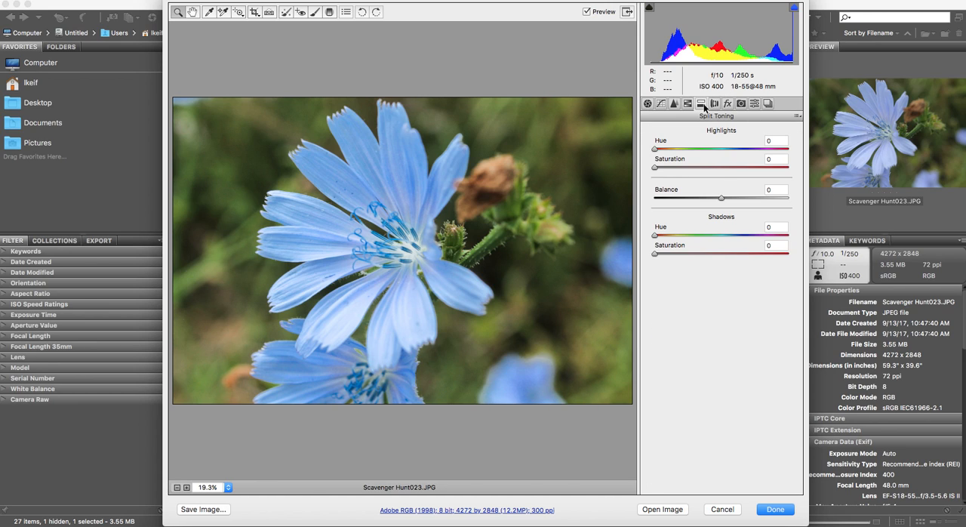
click(715, 106)
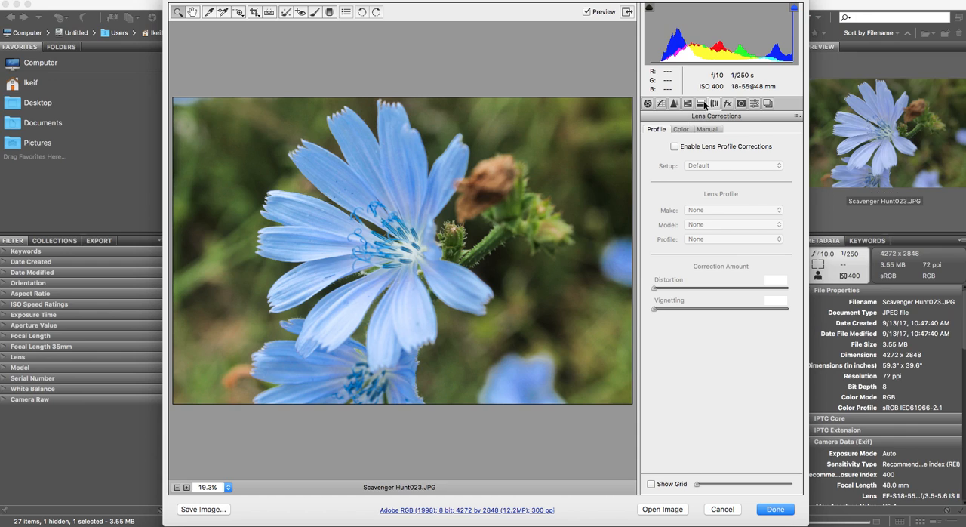
click(727, 106)
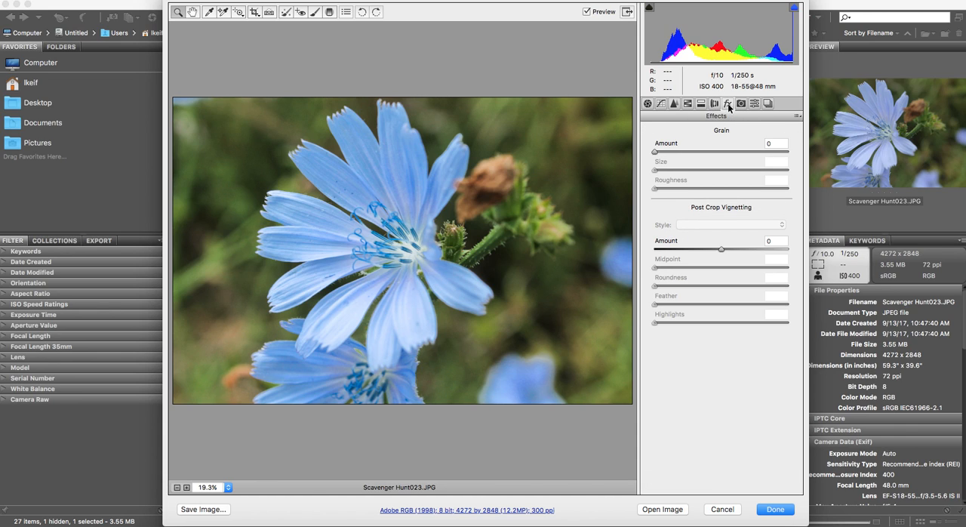
mouse_move(657, 154)
mouse_down()
mouse_move(793, 163)
mouse_move(656, 152)
mouse_up()
Crop the photo to about 3746 by 2848 pixels, trimming a sliver off the left edge and more off the right
click(254, 13)
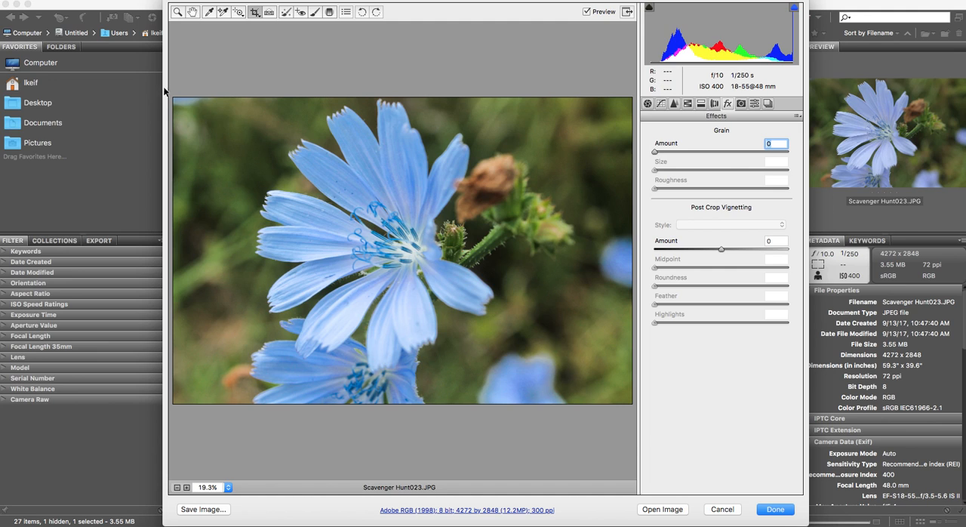
drag(180, 103, 638, 409)
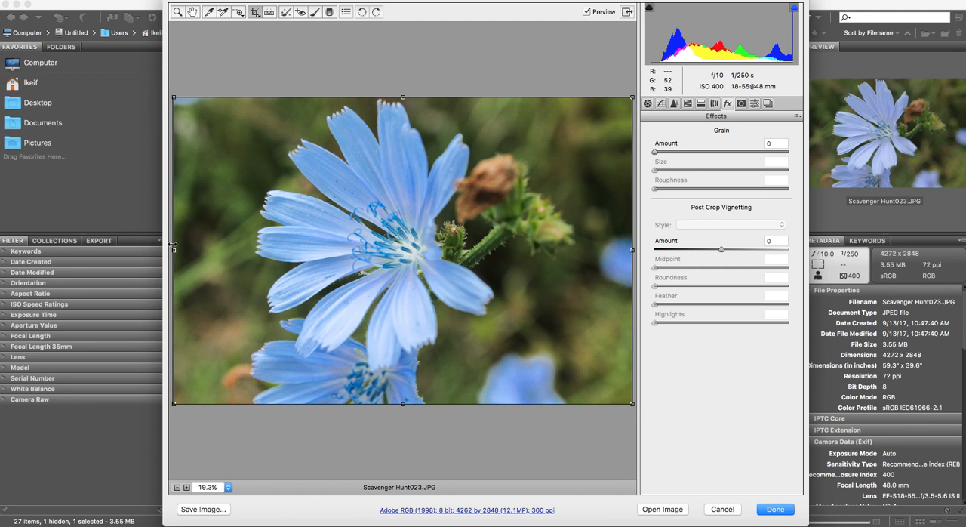
mouse_move(173, 249)
mouse_down()
mouse_move(193, 253)
mouse_move(177, 252)
mouse_up()
drag(632, 250, 579, 252)
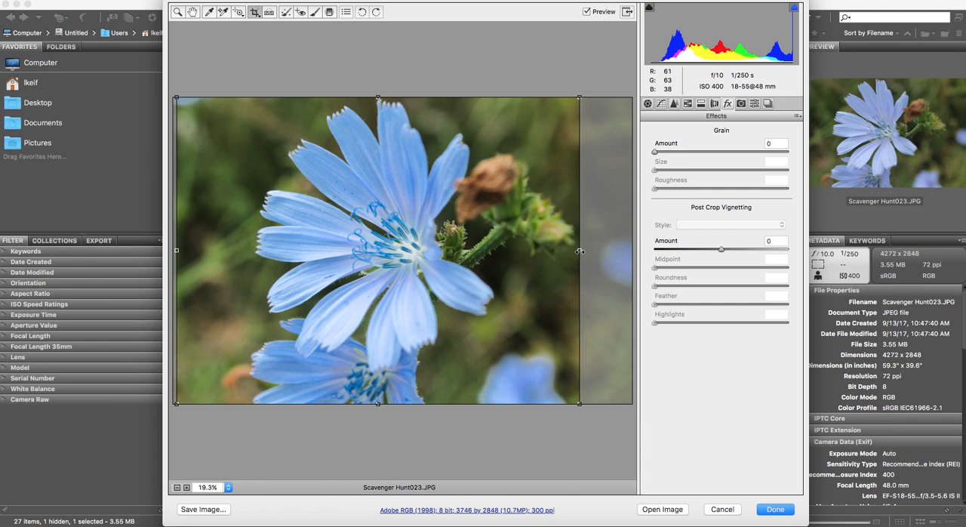
key(Return)
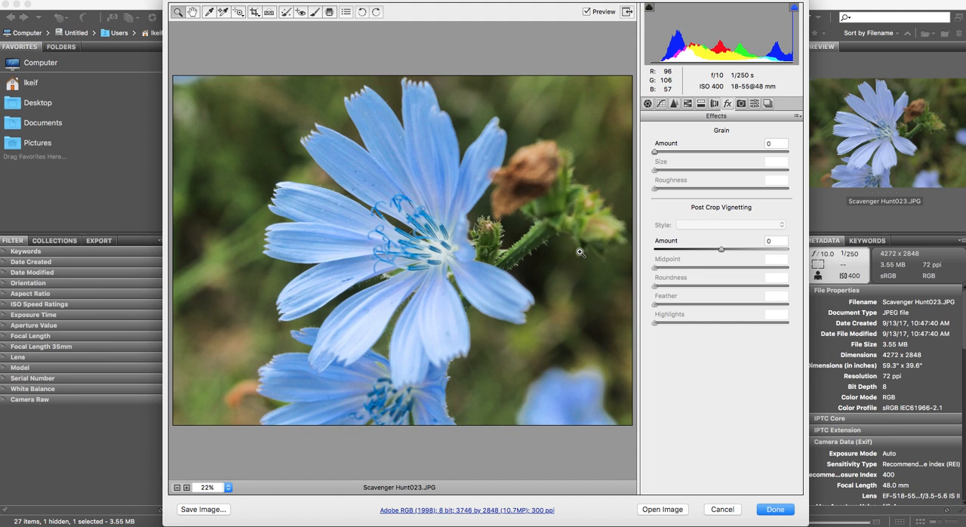
Straighten the photo along a slightly rising line across the flower and apply the rotated crop of about 3412 by 2594 pixels
click(270, 14)
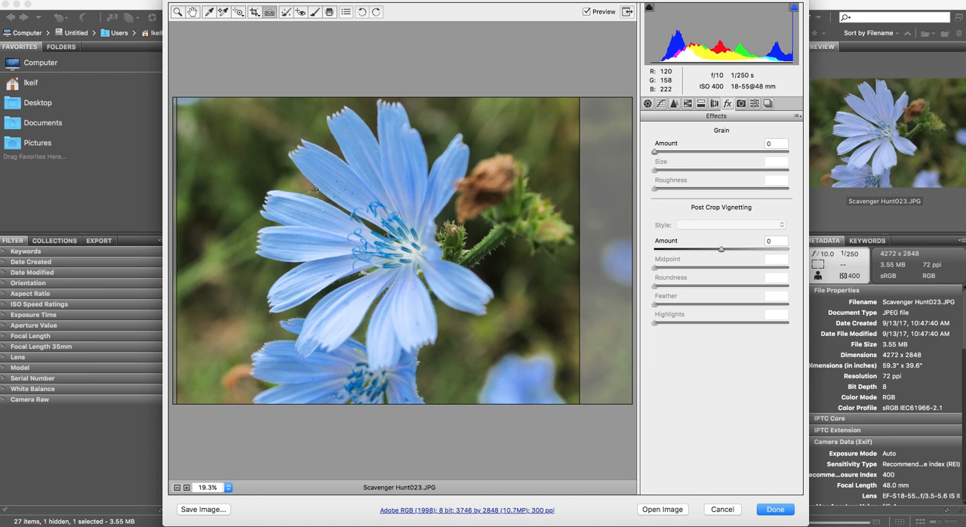
drag(178, 217, 582, 186)
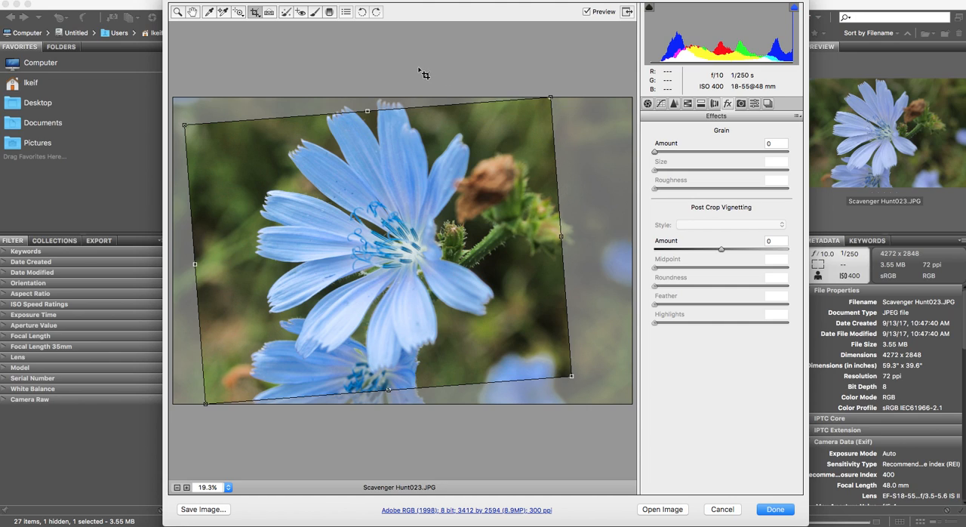
click(193, 12)
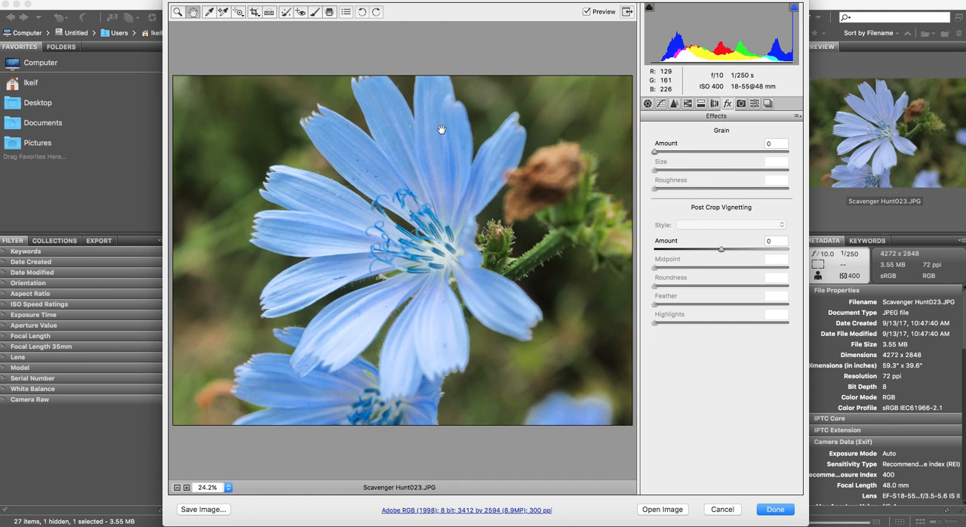
Set up the Adjustment Brush with size 13, feather 15 and flow 41
click(314, 12)
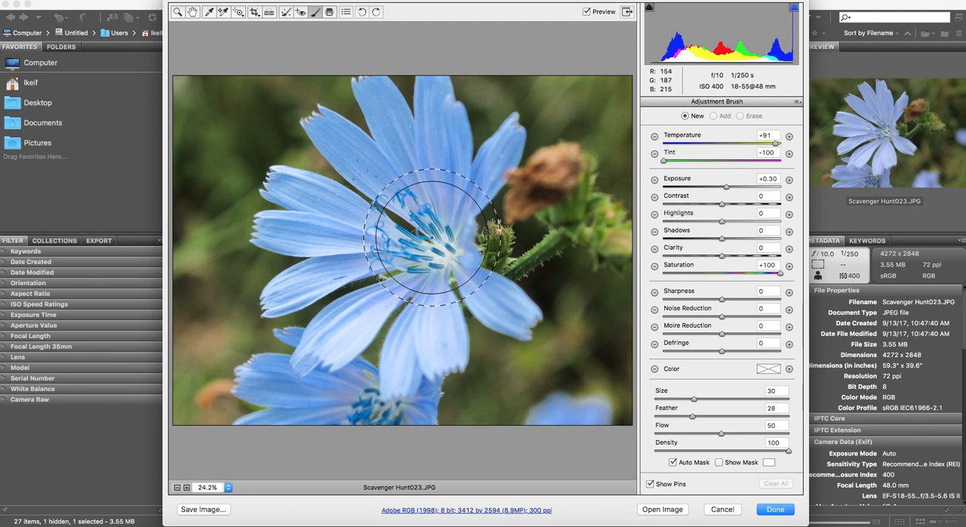
drag(694, 399, 671, 399)
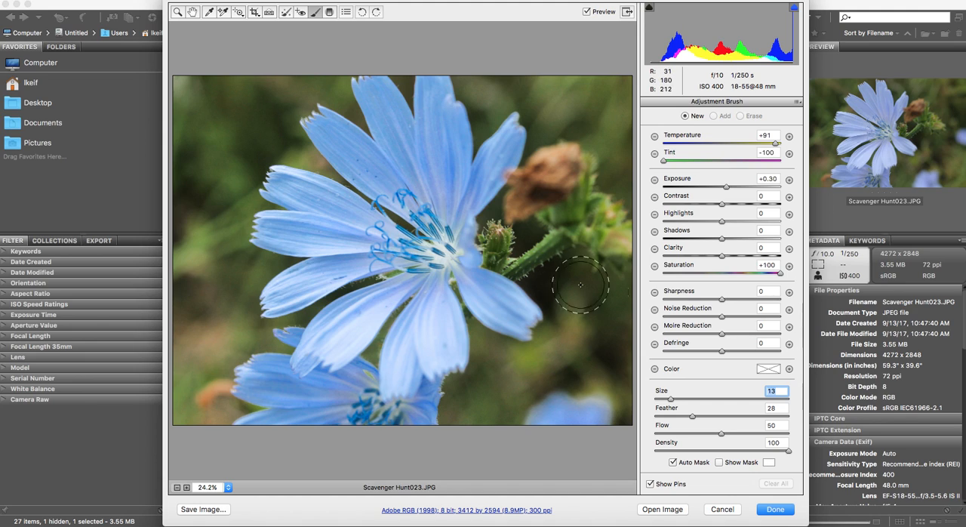
mouse_move(670, 401)
mouse_down()
mouse_move(661, 400)
mouse_move(747, 416)
mouse_up()
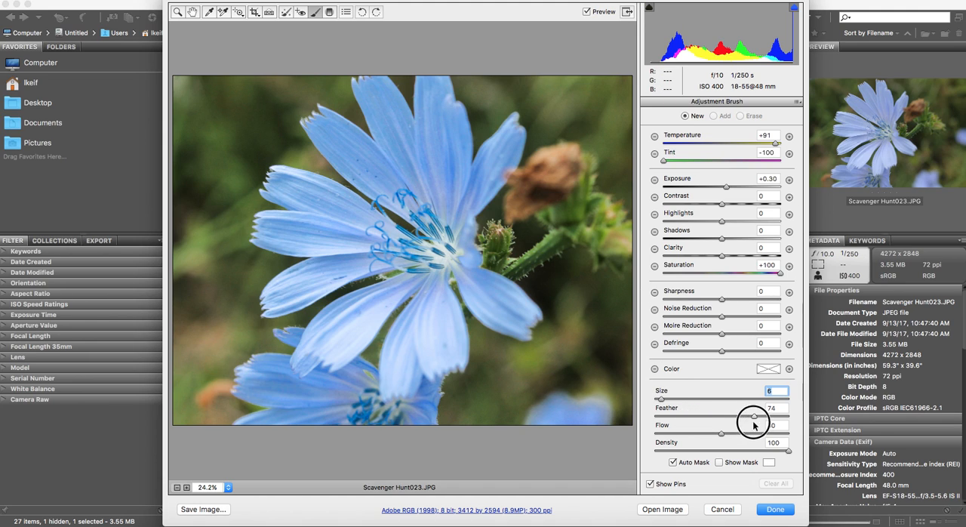
drag(662, 401, 736, 398)
drag(747, 416, 676, 415)
drag(722, 437, 708, 436)
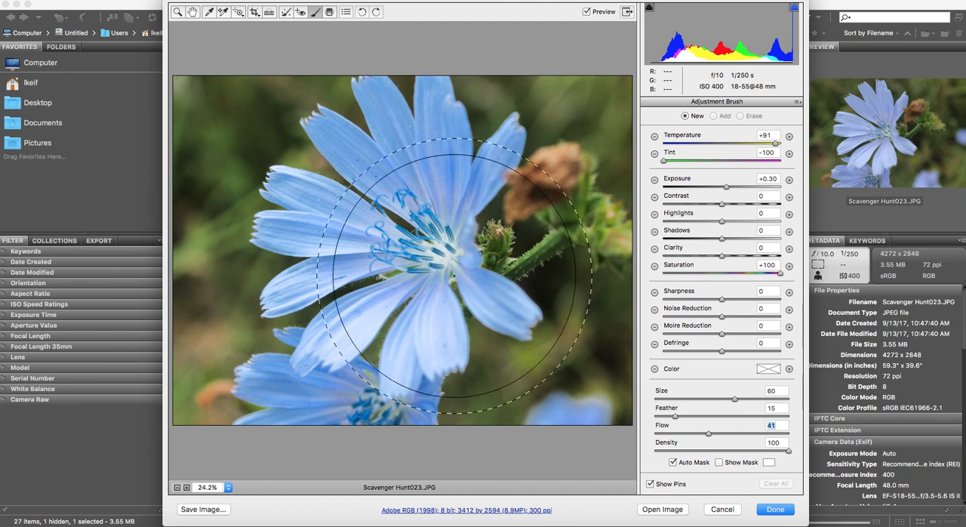
drag(734, 402, 670, 401)
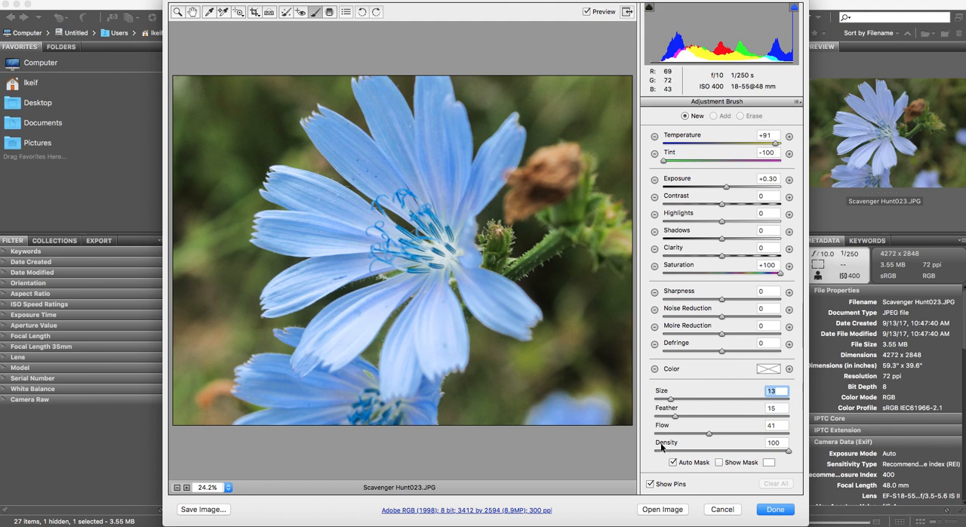
Paint the adjustment over the flower's upper petals with the mask shown, and hide the mask when done
click(720, 462)
mouse_move(449, 216)
mouse_down()
mouse_move(431, 86)
mouse_move(423, 193)
mouse_move(377, 92)
mouse_move(436, 214)
mouse_move(342, 129)
mouse_move(427, 190)
mouse_move(479, 166)
mouse_move(480, 136)
mouse_move(496, 147)
mouse_up()
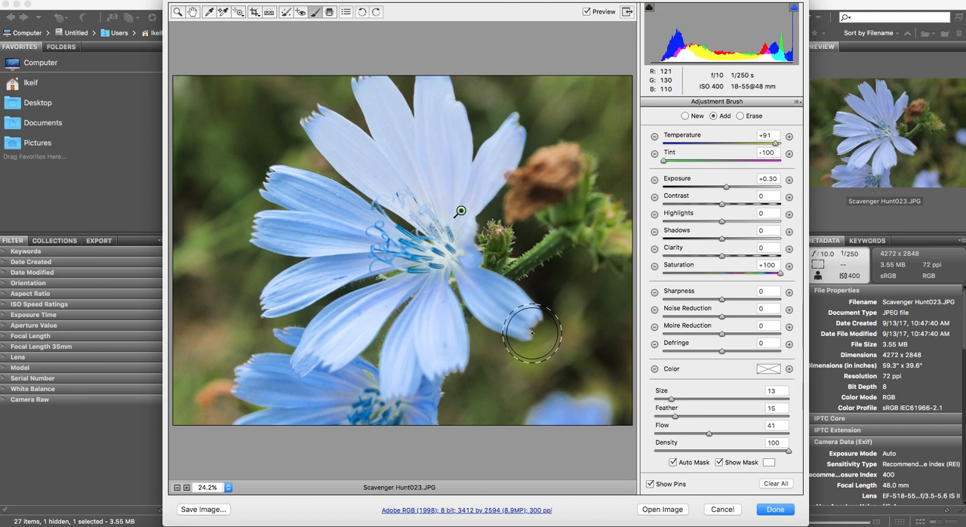
click(717, 463)
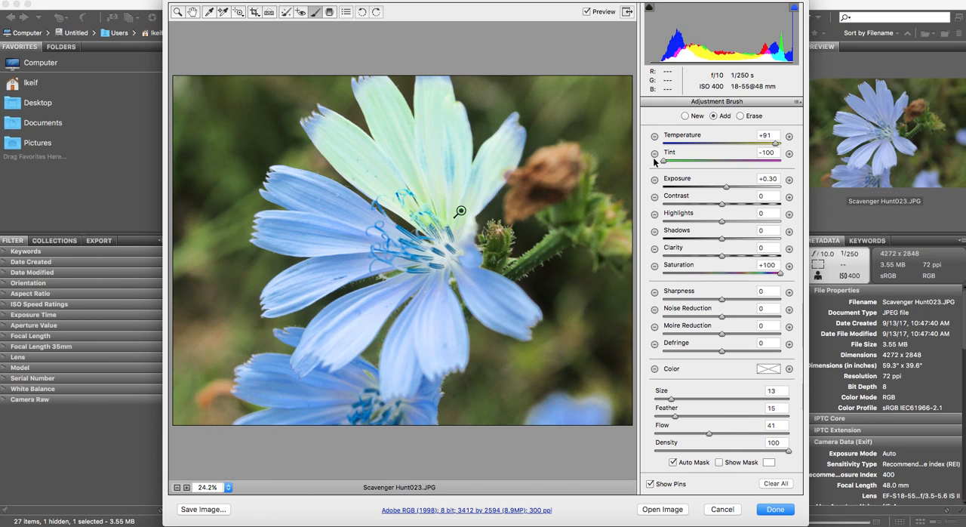
Set the brush adjustment on the upper petals to temperature +5, tint +1, exposure 0.00, contrast +2 and saturation +4
drag(663, 161, 724, 163)
drag(776, 143, 725, 144)
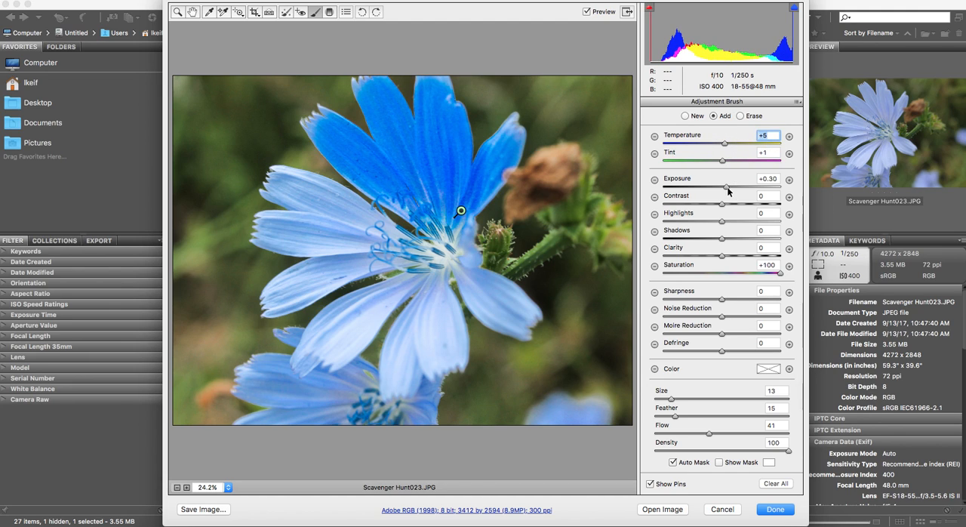
double_click(725, 186)
mouse_move(725, 205)
mouse_down()
mouse_move(752, 209)
mouse_move(705, 206)
mouse_move(744, 206)
mouse_move(721, 205)
mouse_up()
drag(781, 276, 722, 276)
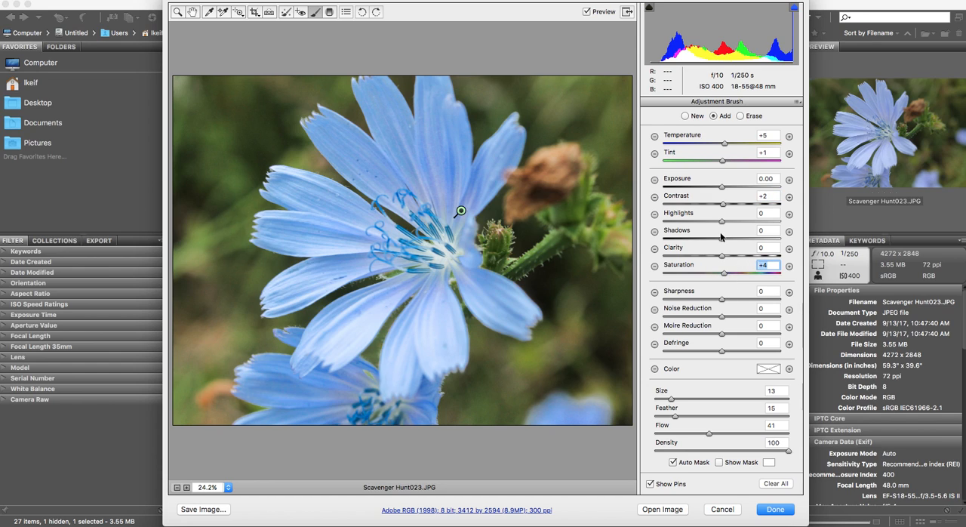
Fine-tune the brush adjustment on the upper petals to temperature +23 and exposure +0.10
drag(721, 188, 729, 190)
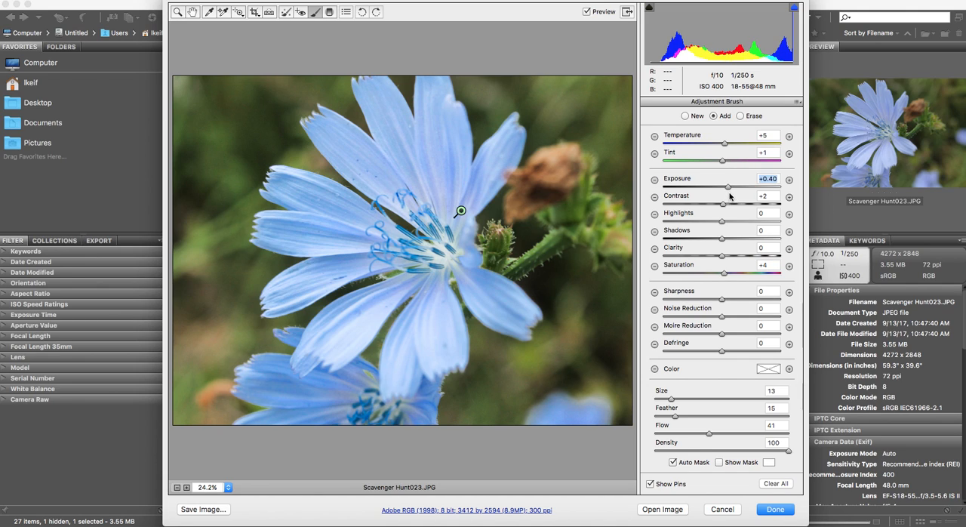
drag(727, 148, 735, 148)
drag(727, 190, 722, 188)
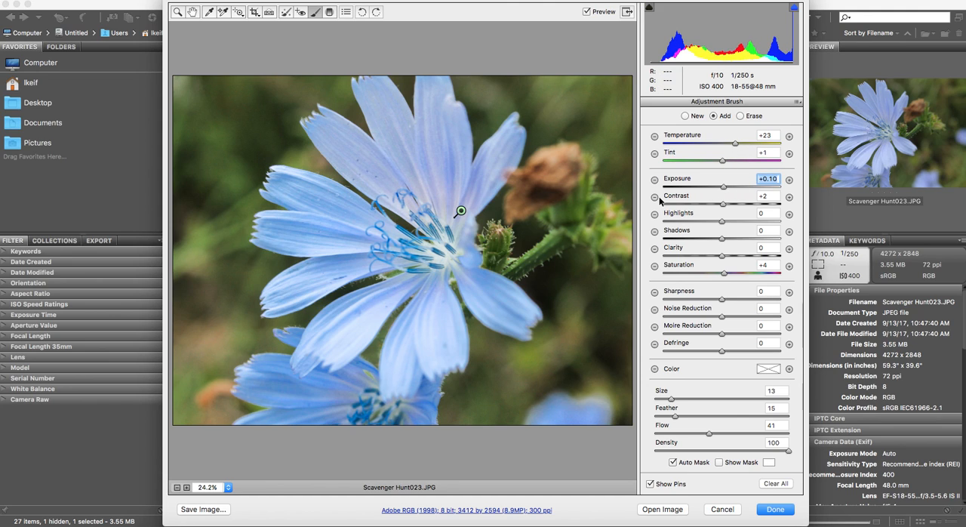
Delete the brush adjustment from the upper petals and finish the raw edit, keeping the other changes
click(463, 211)
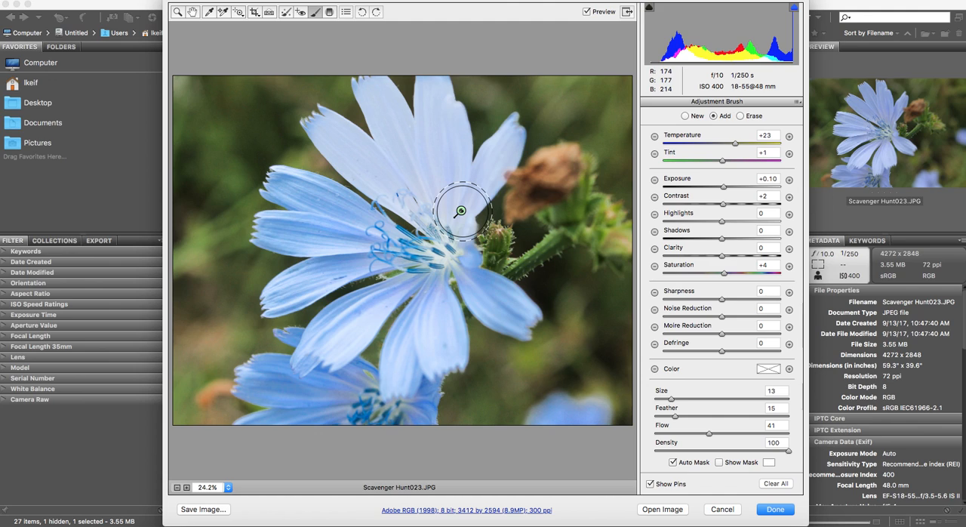
key(Delete)
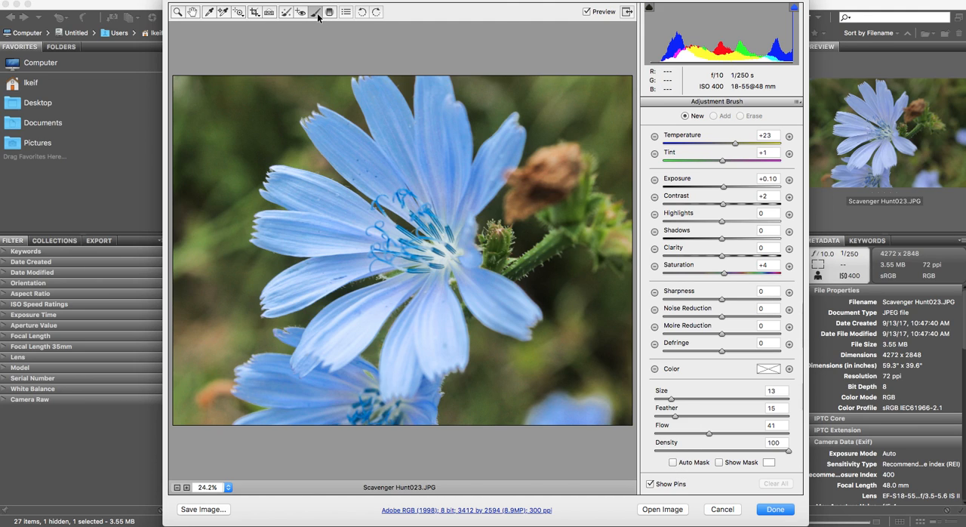
key(Return)
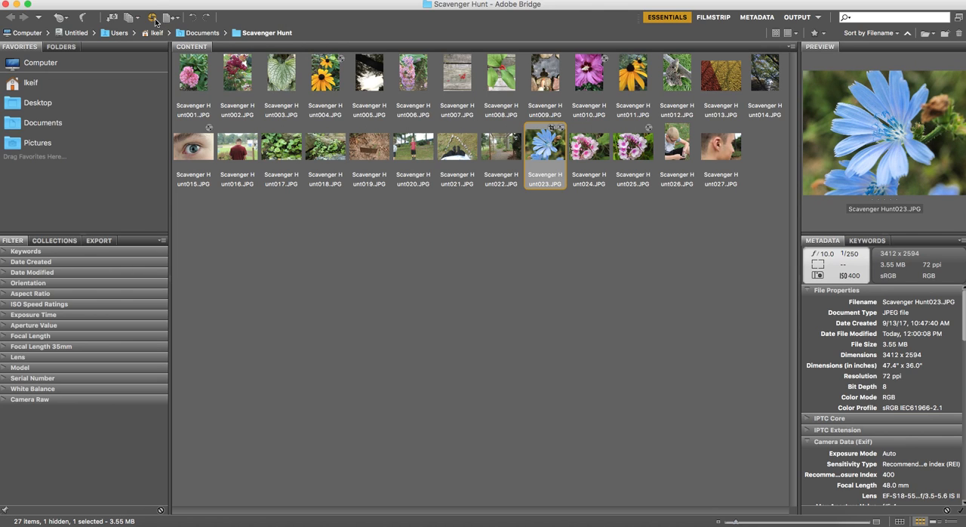
Reopen Scavenger Hunt023.JPG in Camera Raw and draw a diagonal Graduated Filter from the photo's upper-left corner to the flower's lower-right petals
click(154, 17)
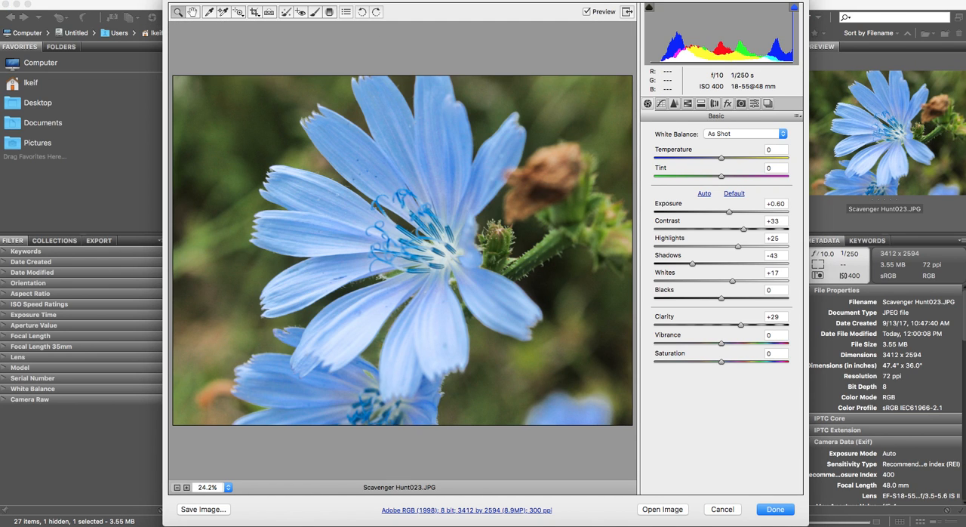
click(330, 12)
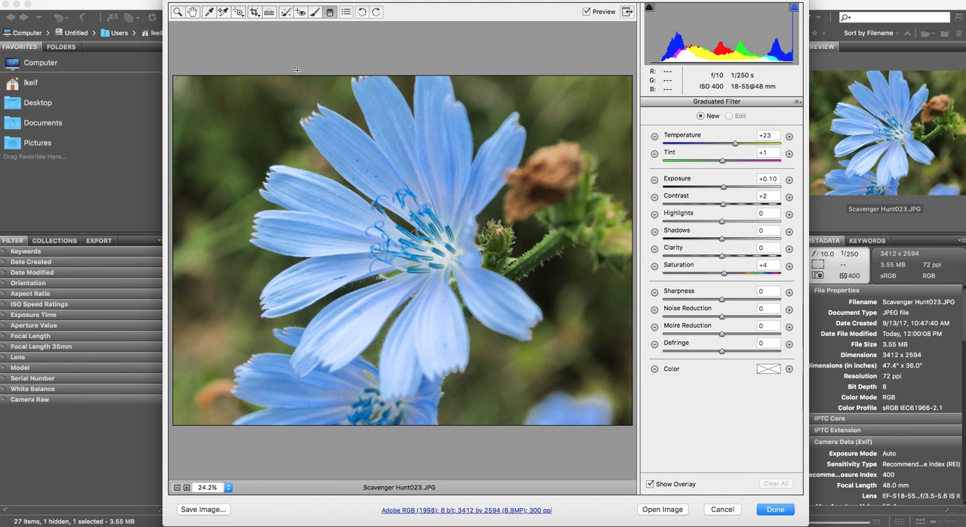
drag(190, 70, 492, 355)
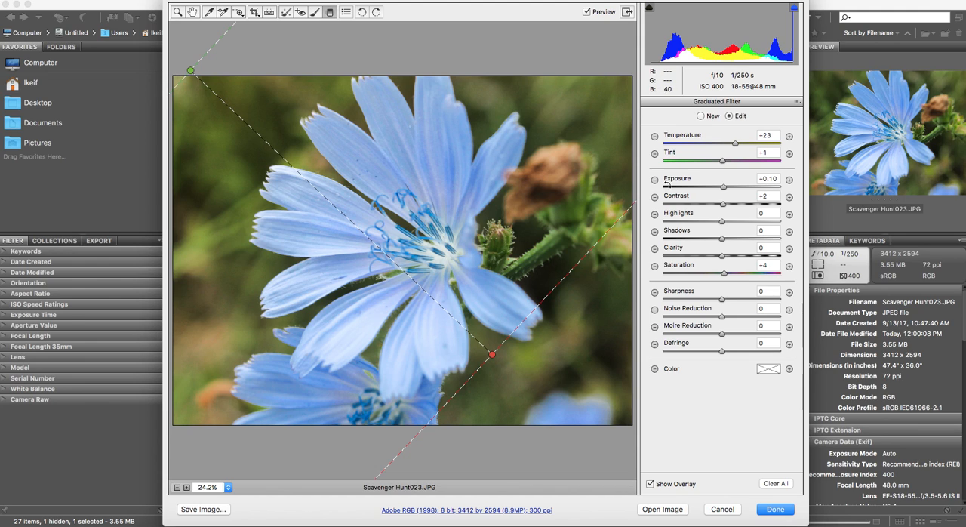
Set the graduated filter's exposure to +1.00 and temperature to +32, deselect the filter and finish the edit
mouse_move(727, 190)
mouse_down()
mouse_move(742, 190)
mouse_move(718, 190)
mouse_move(737, 190)
mouse_up()
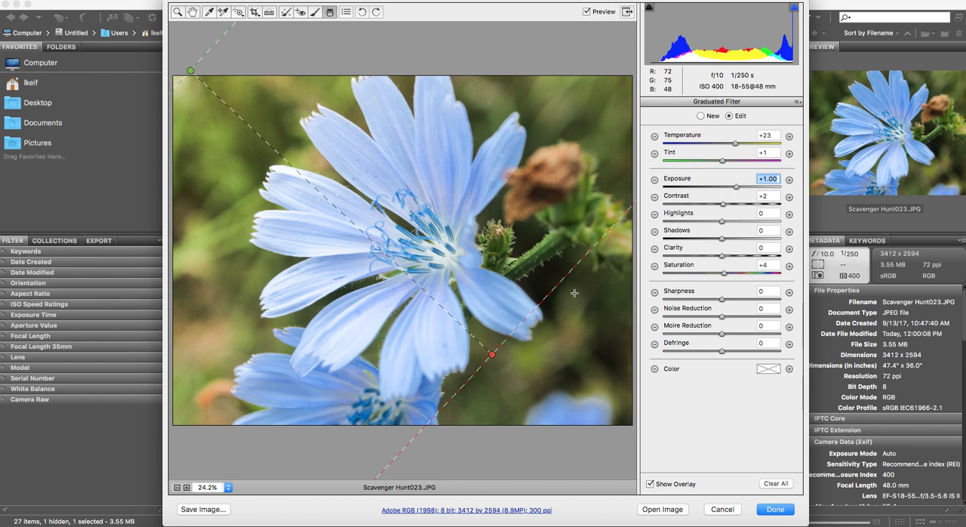
mouse_move(736, 148)
mouse_down()
mouse_move(781, 146)
mouse_move(682, 144)
mouse_move(741, 148)
mouse_up()
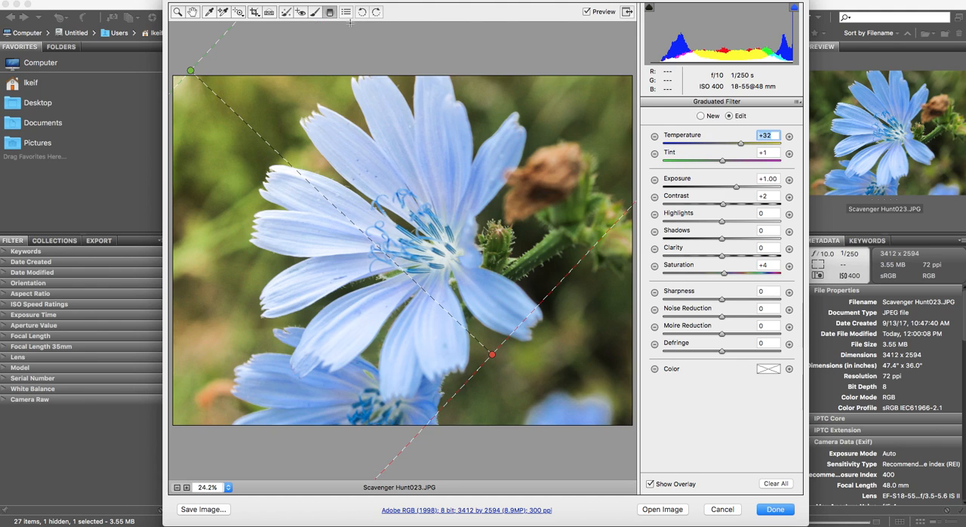
click(398, 43)
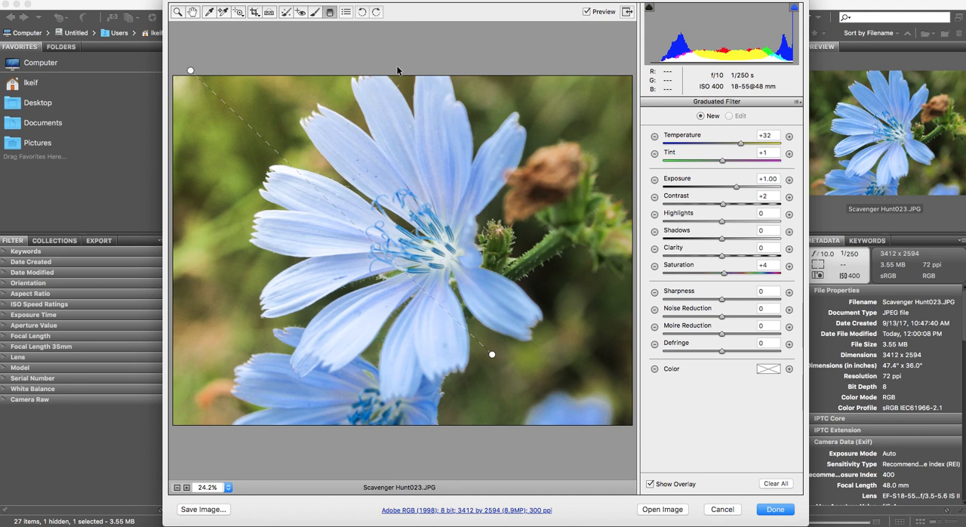
key(Return)
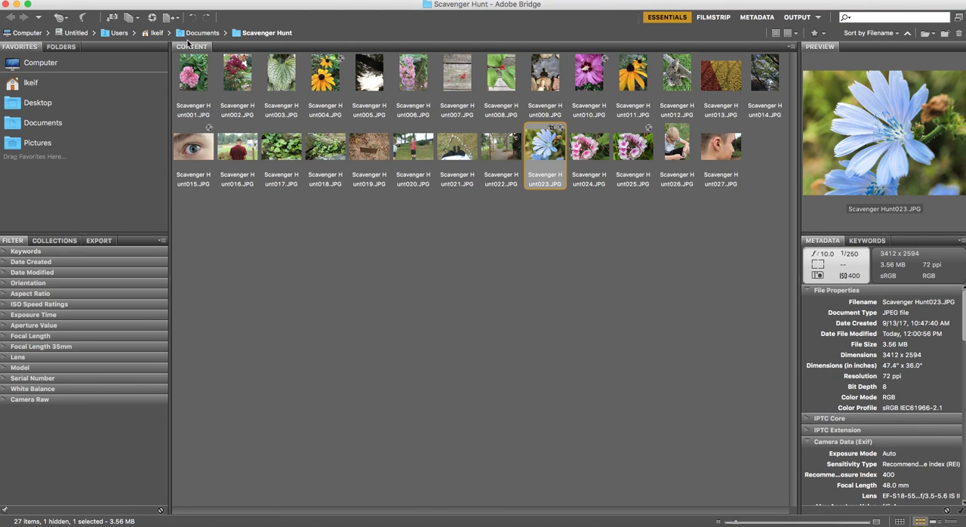
Reopen the photo in Camera Raw, save a .dng copy in the same location with "pic1" appended to the document name, and finish the edit
click(154, 19)
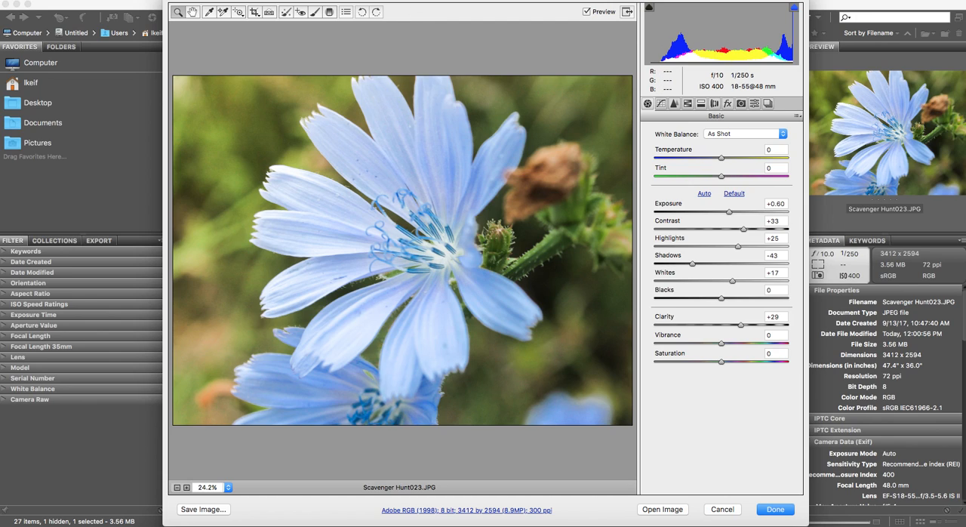
click(204, 510)
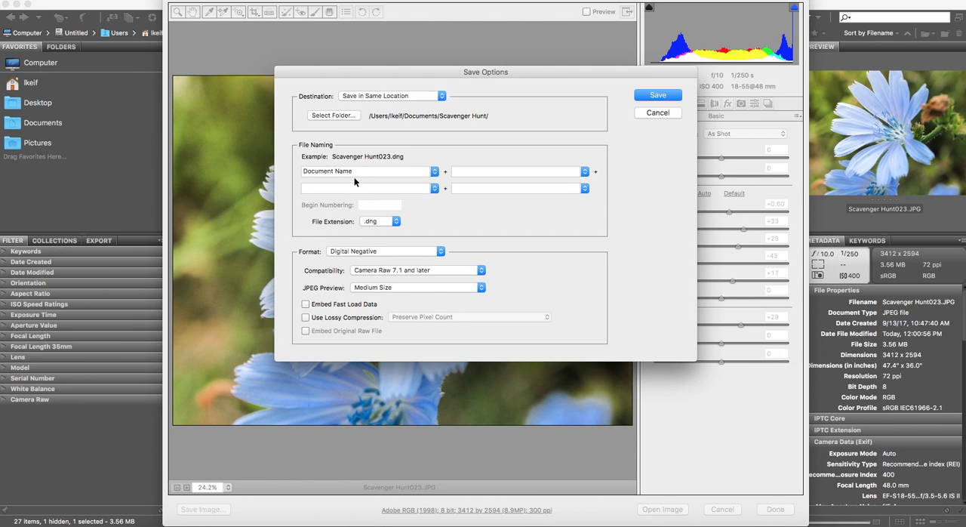
click(468, 172)
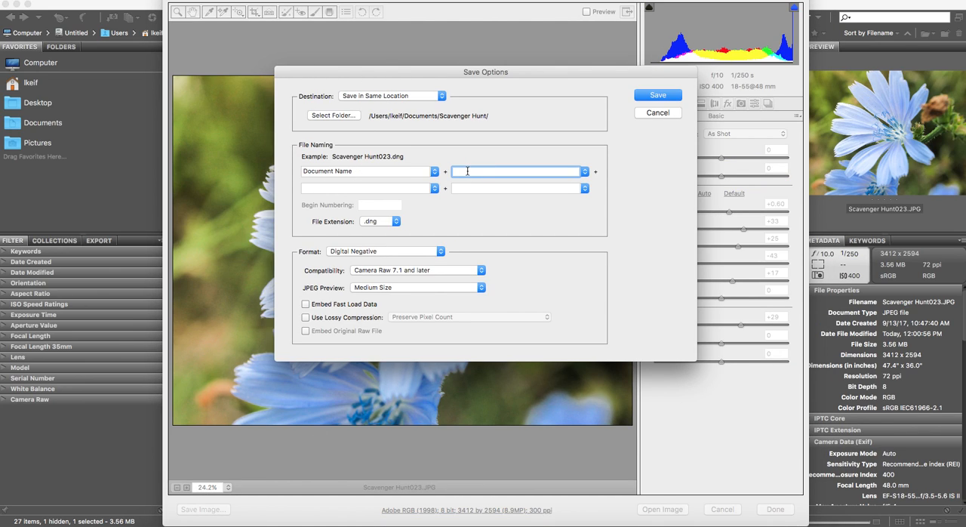
text(pic1)
click(654, 96)
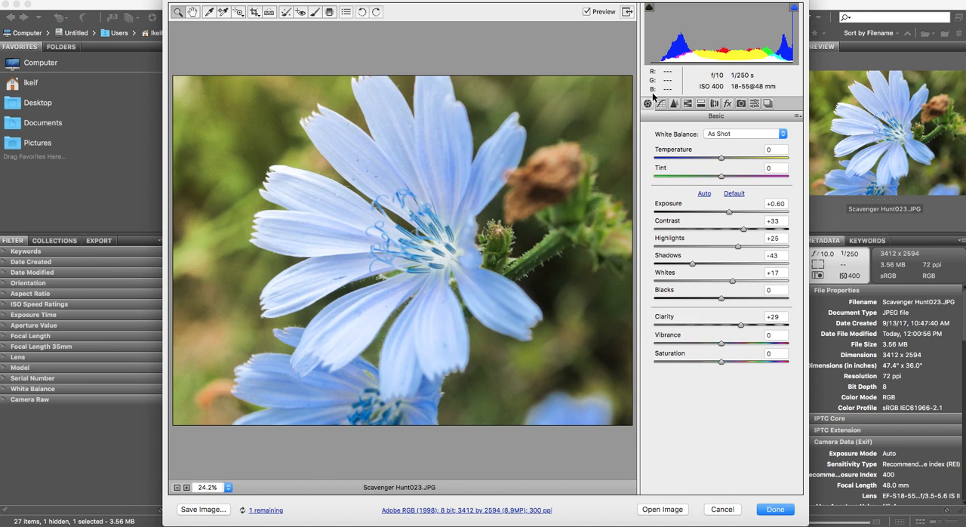
click(774, 511)
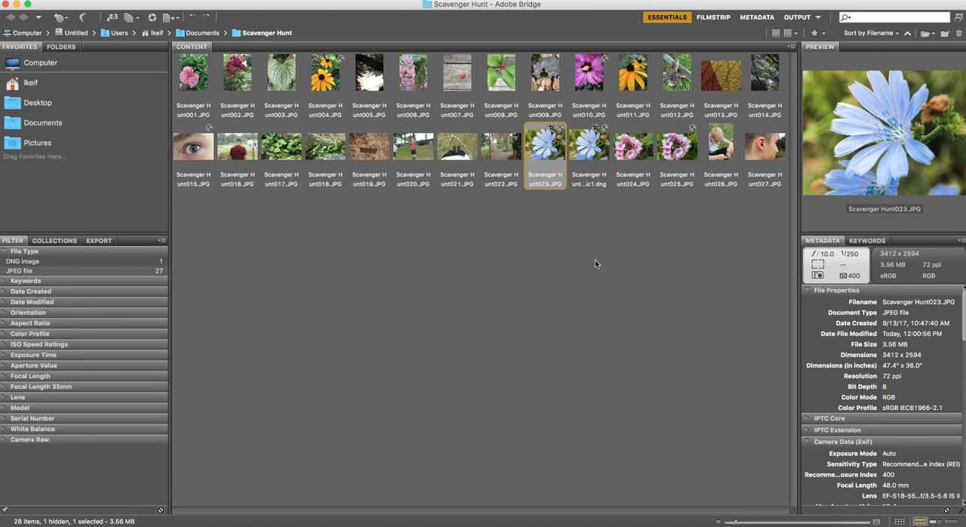
click(549, 263)
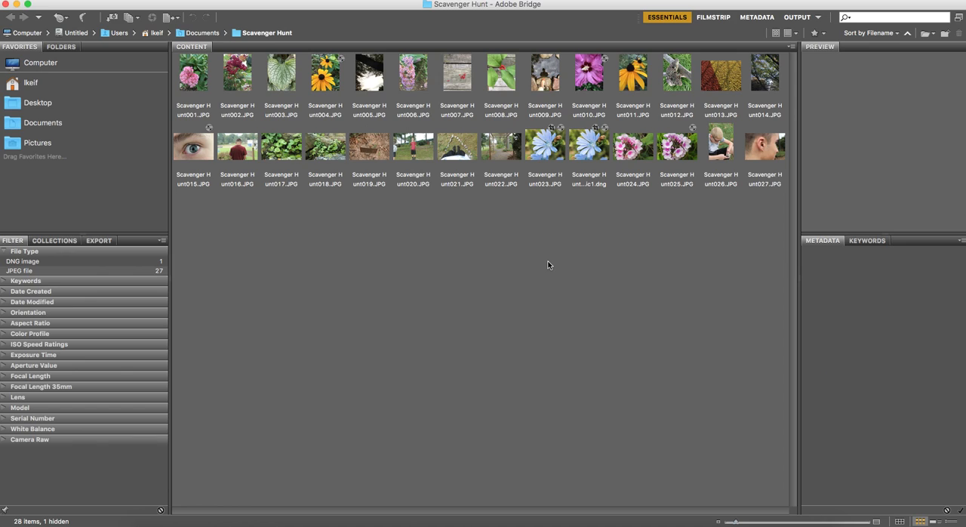